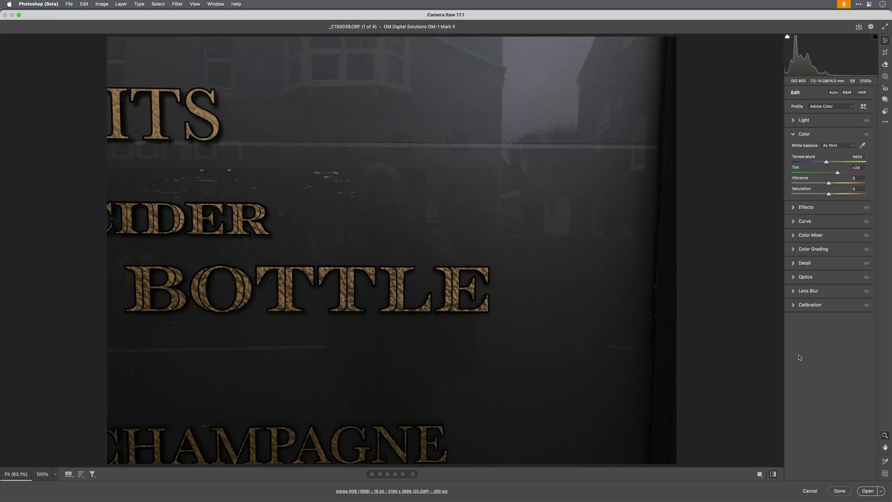
- Try the automatic tone and colour adjustments on the window lettering photo and bring up the Remove tools
key("super+u")
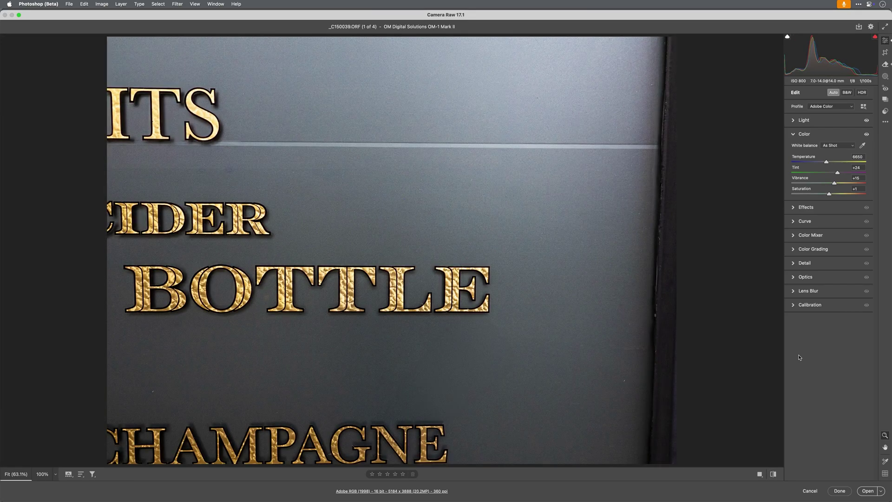
key("super+u")
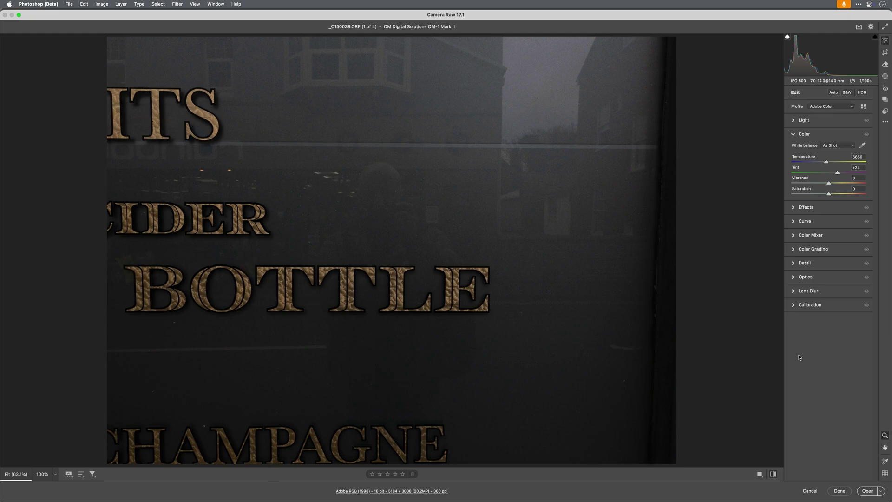
key("super+u")
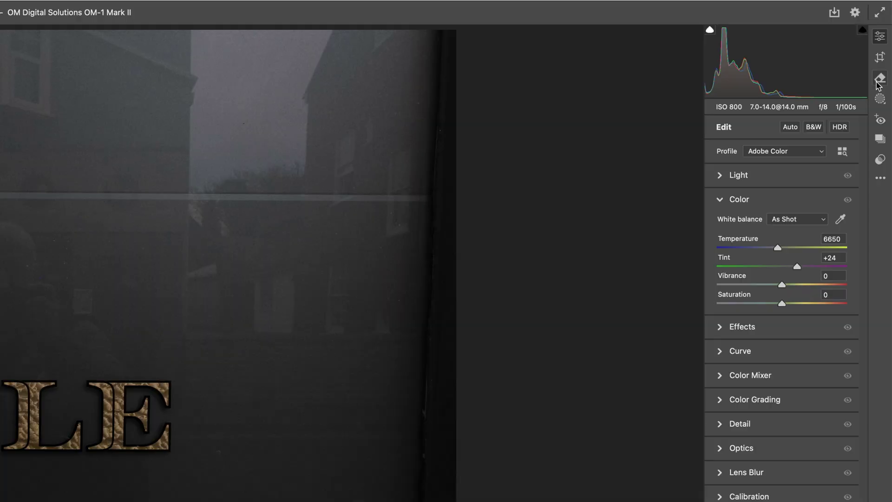
left_click(880, 78)
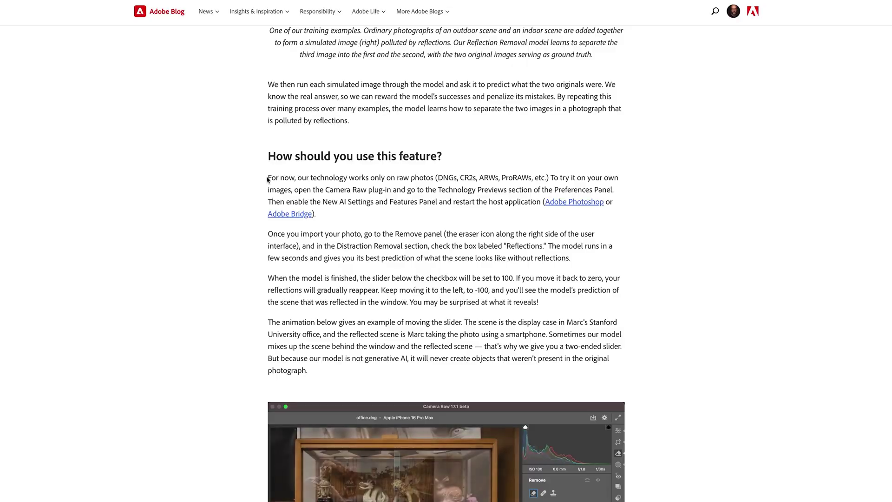
- Switch to the Adobe Blog article and highlight its raw-photos-only limitation and the planned support for JPEGs, HEICs and other non-raw files
left_click_drag(268, 179, 549, 179)
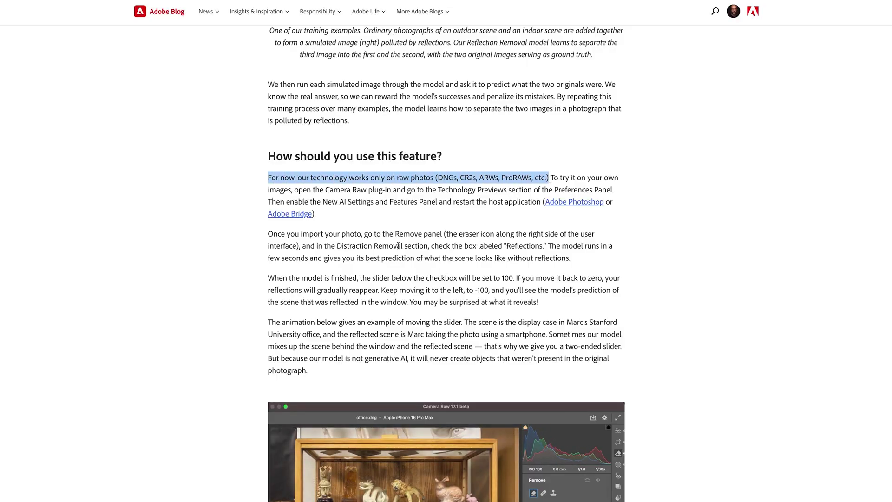
scroll(398, 245, "down", 20)
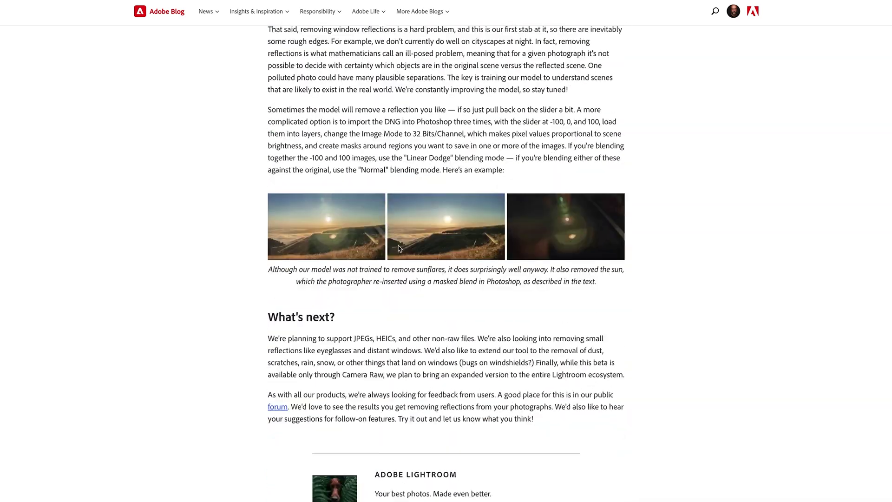
scroll(398, 246, "down", 3)
left_click_drag(268, 193, 479, 194)
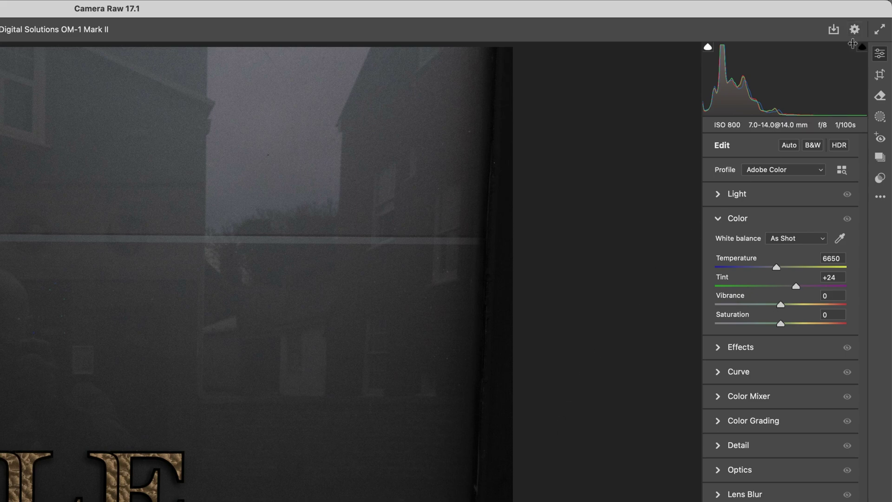
- Switch back to Camera Raw and display the Technology Previews section of its preferences
left_click(855, 31)
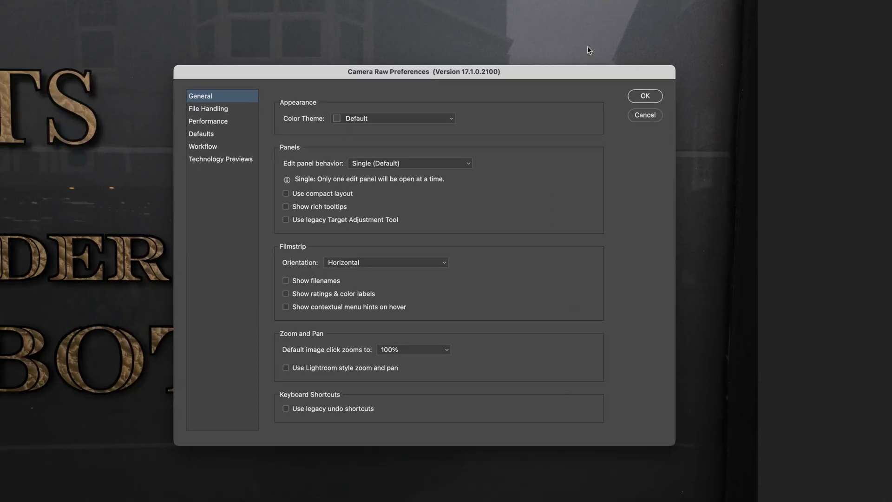
left_click(215, 158)
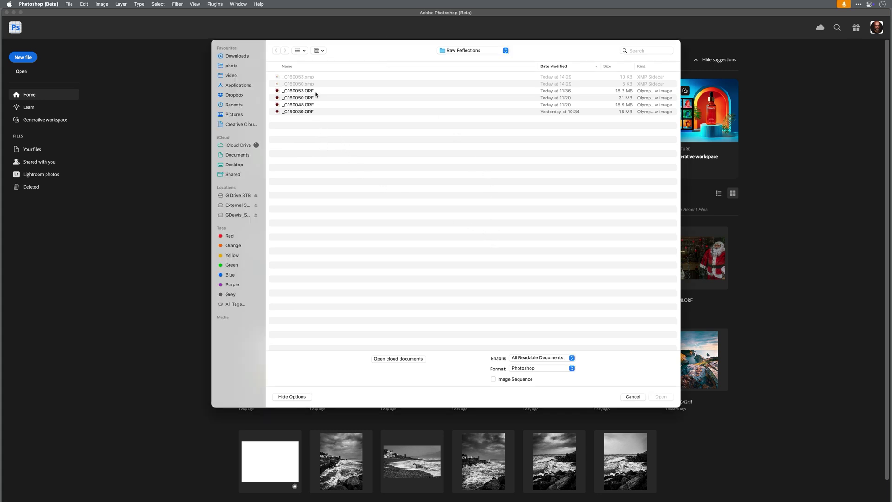
- Open all four ORF raw photos from the Raw Reflections folder together
left_click_drag(316, 125, 285, 77)
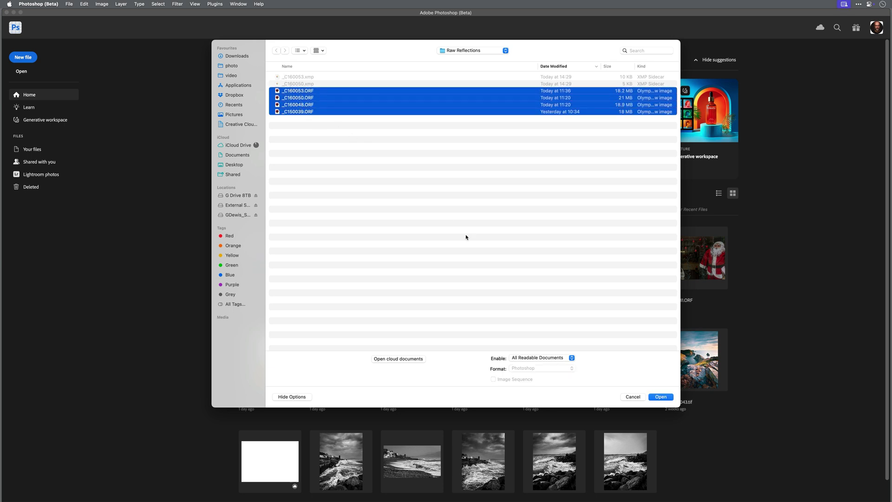
left_click(661, 397)
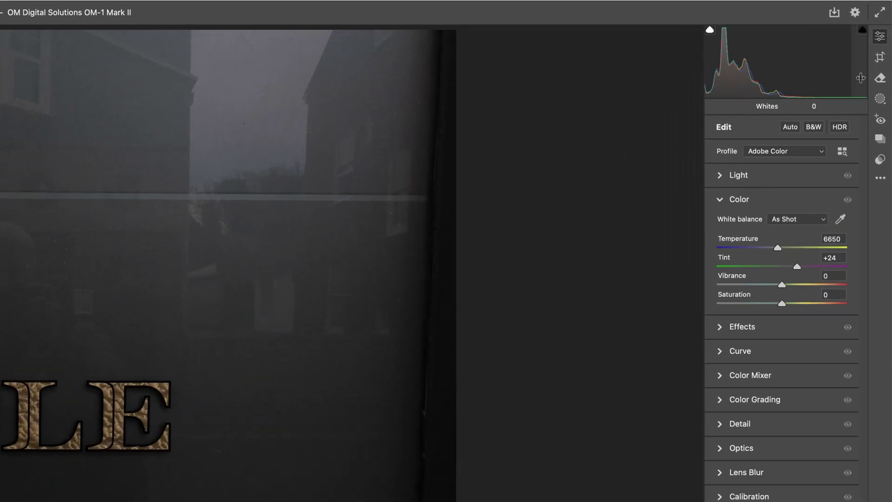
- Bring up the Remove tools and show the framed aircraft print photo with the filmstrip hidden
left_click(876, 83)
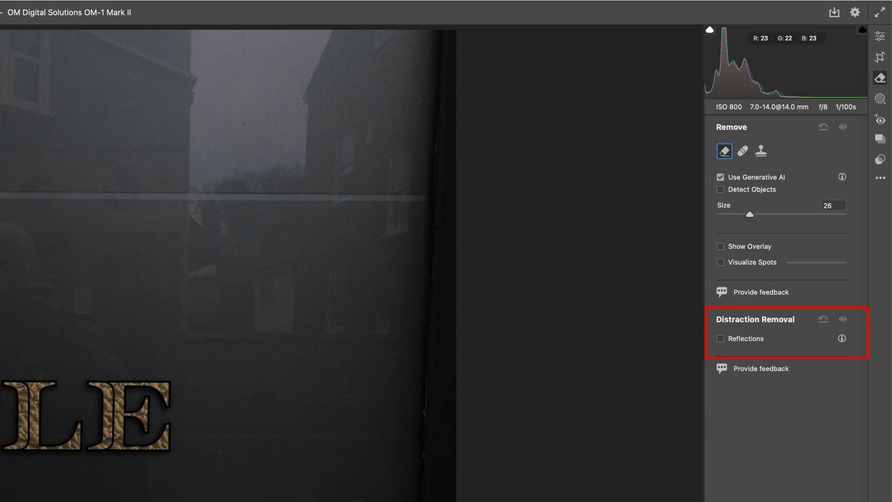
left_click(231, 453)
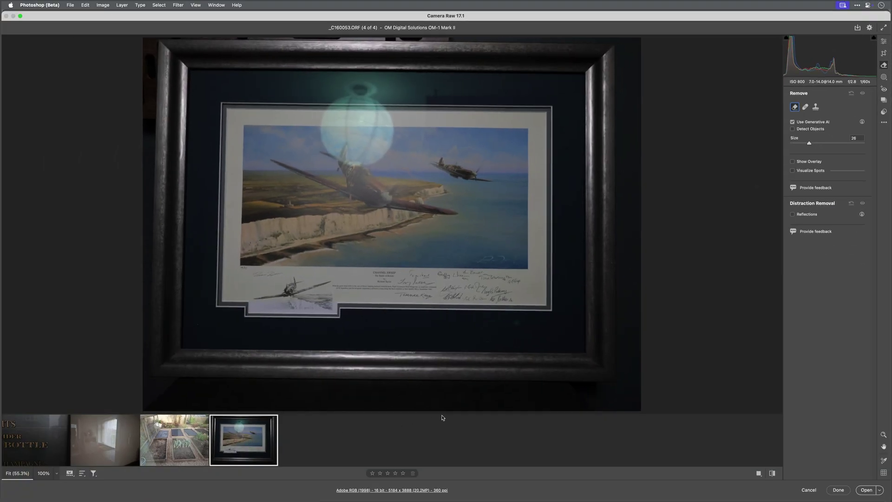
left_click(69, 473)
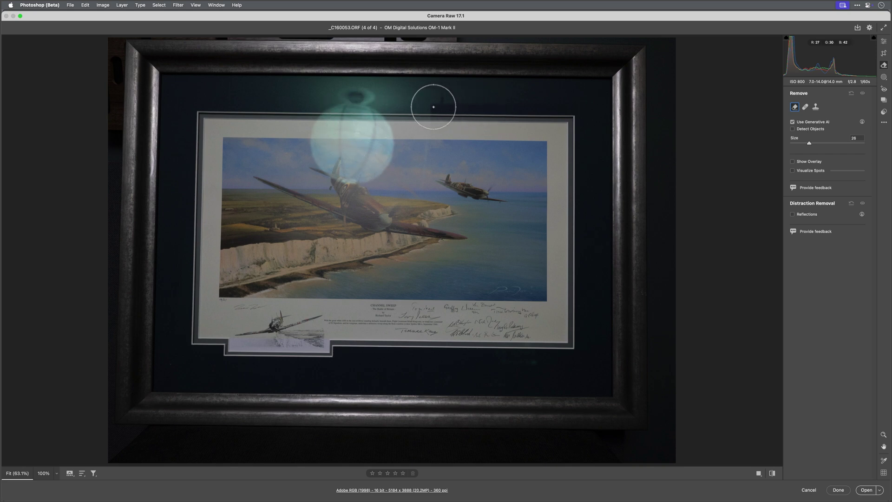
- Reduce the Remove brush size to 12 and turn on Reflections removal for the framed print photo
key("bracketleft")
key("bracketleft")
key("bracketleft")
key("bracketleft")
key("bracketleft")
key("bracketleft")
key("bracketleft")
key("bracketleft")
key("bracketleft")
key("bracketleft")
key("bracketleft")
key("bracketleft")
key("bracketleft")
key("bracketleft")
left_click(793, 215)
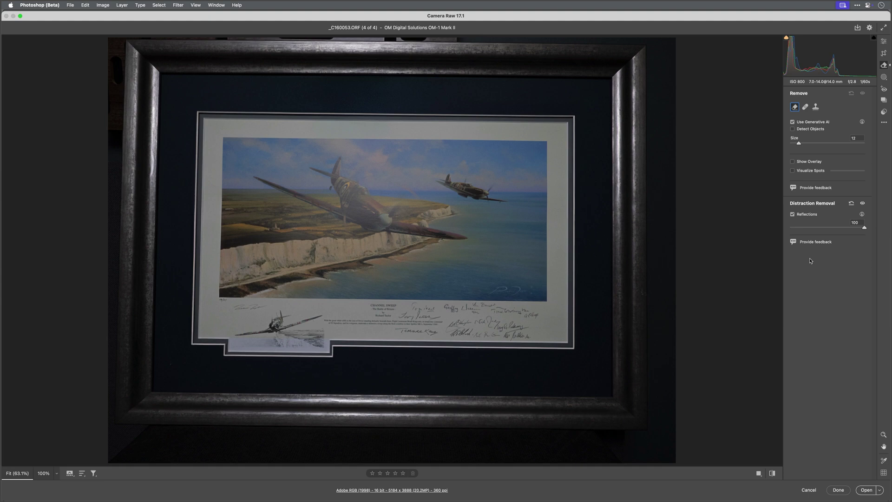
- Straighten the framed print with Guided Upright, drawing guides along the top, left and bottom inner edges of the frame
left_click(883, 54)
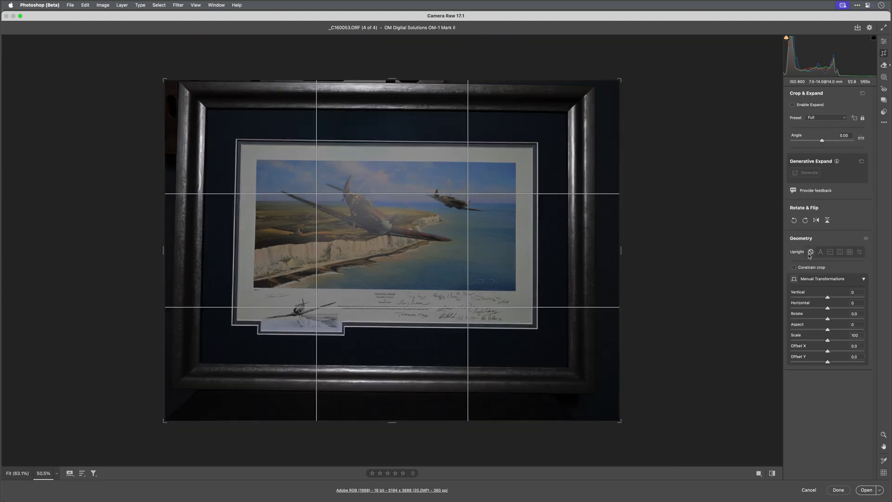
left_click(795, 280)
left_click(795, 279)
left_click(860, 251)
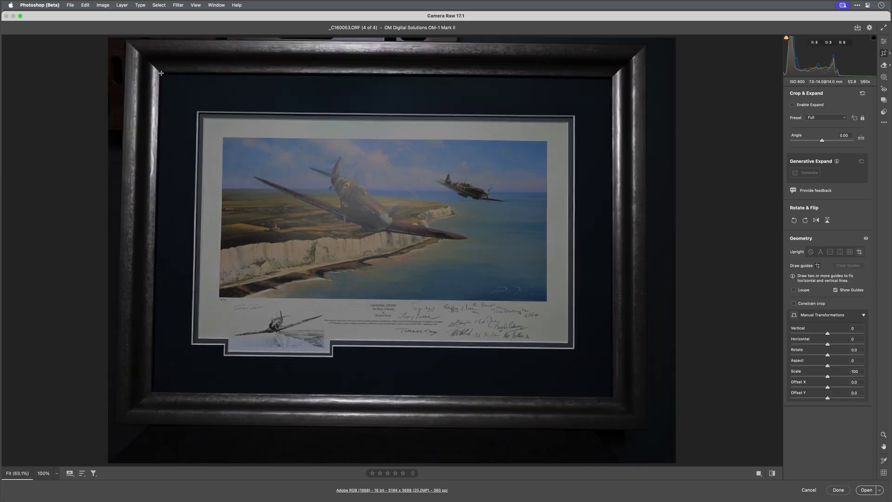
left_click_drag(160, 73, 430, 74)
left_click_drag(159, 86, 153, 327)
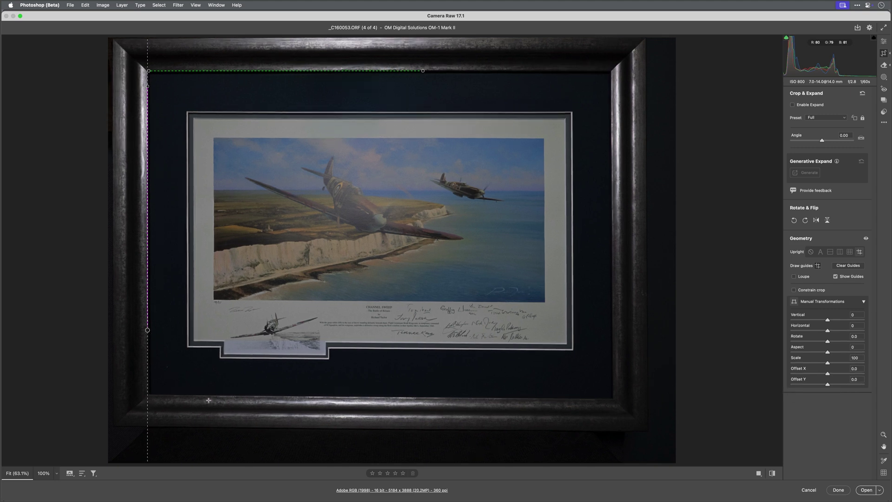
left_click_drag(207, 395, 492, 396)
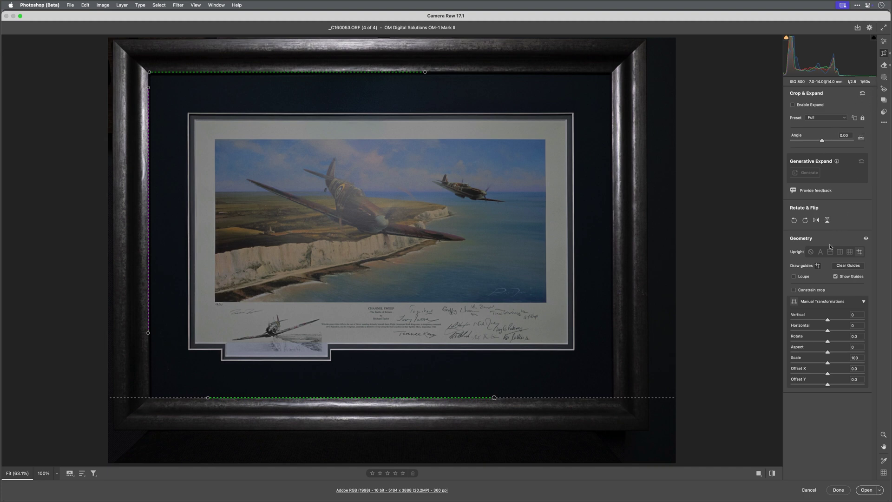
- Crop the photo to the outer edges of the picture frame with an unlocked aspect ratio and apply Auto adjustments
left_click(862, 119)
left_click(862, 120)
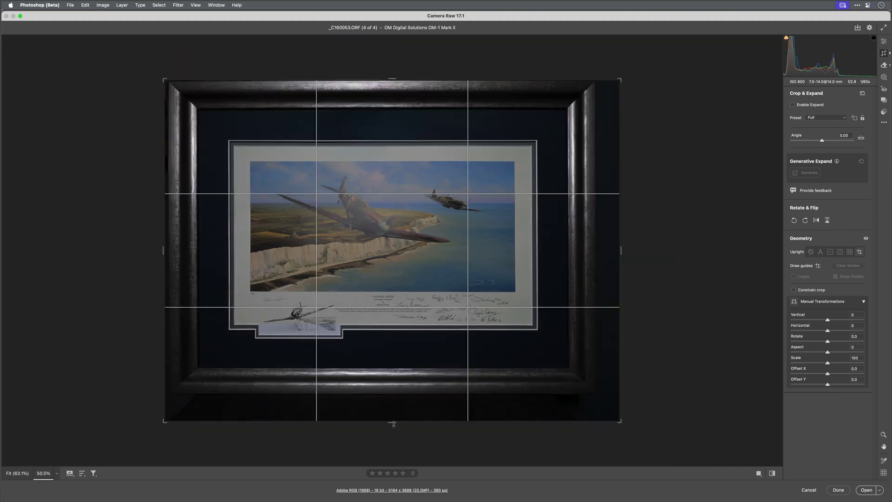
left_click_drag(392, 422, 391, 401)
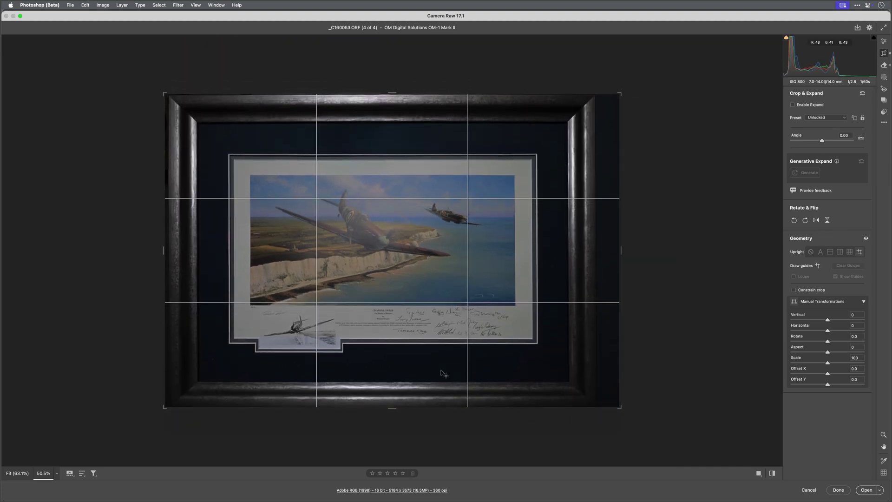
left_click_drag(620, 249, 596, 249)
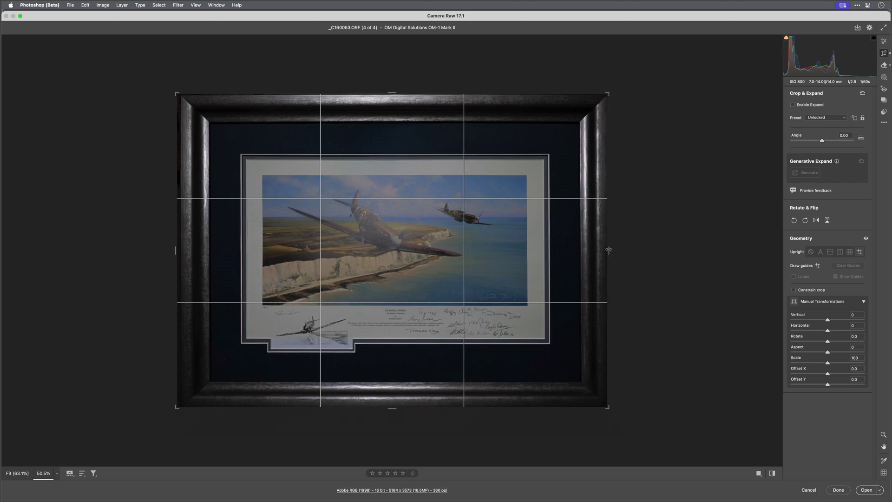
left_click_drag(173, 249, 178, 249)
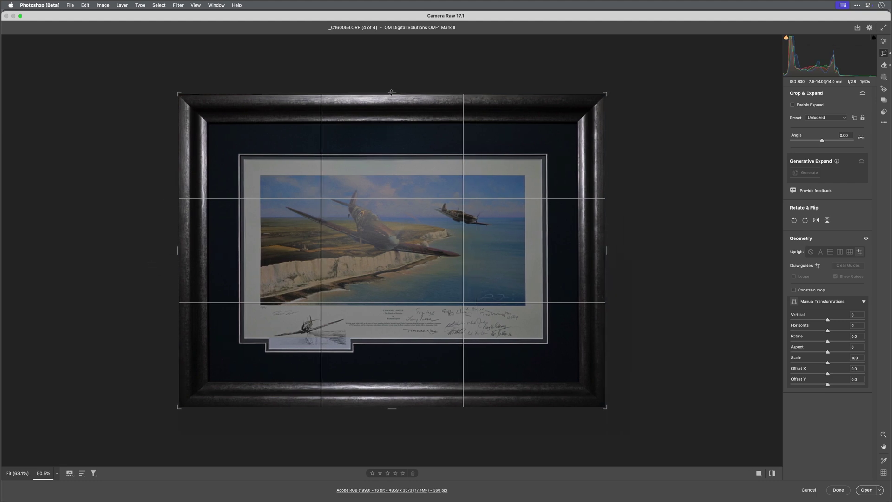
left_click_drag(390, 92, 391, 94)
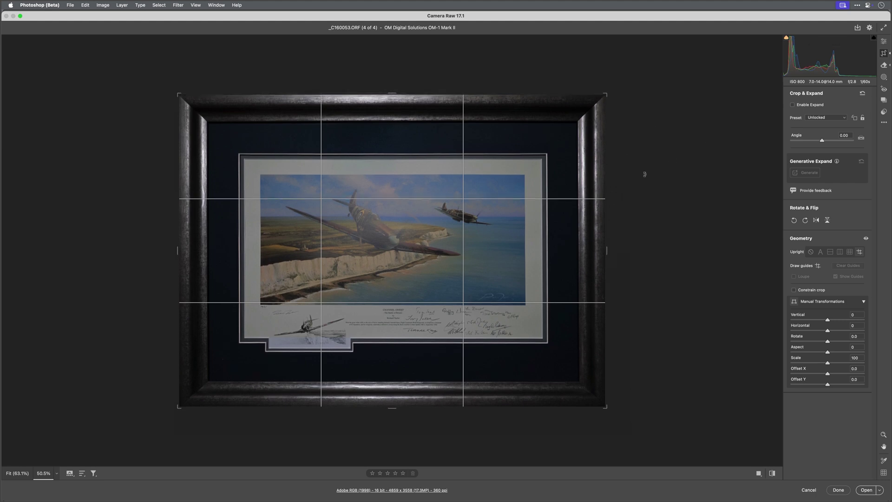
key("Return")
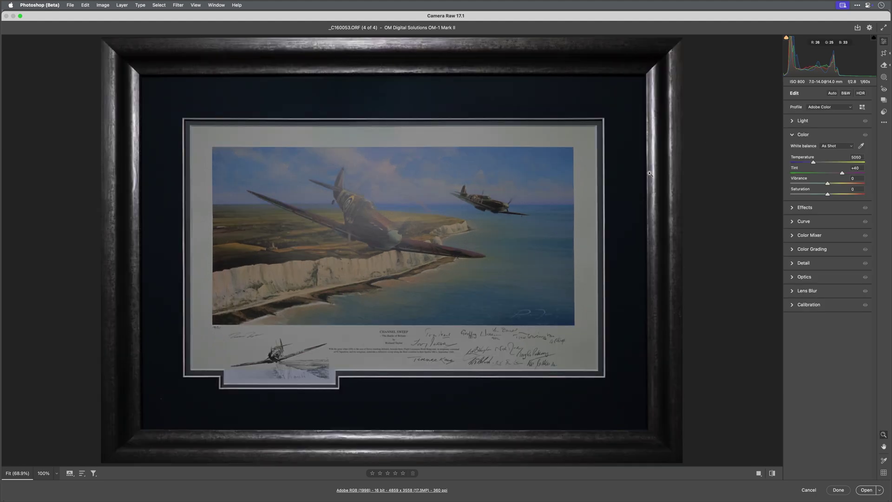
left_click(831, 94)
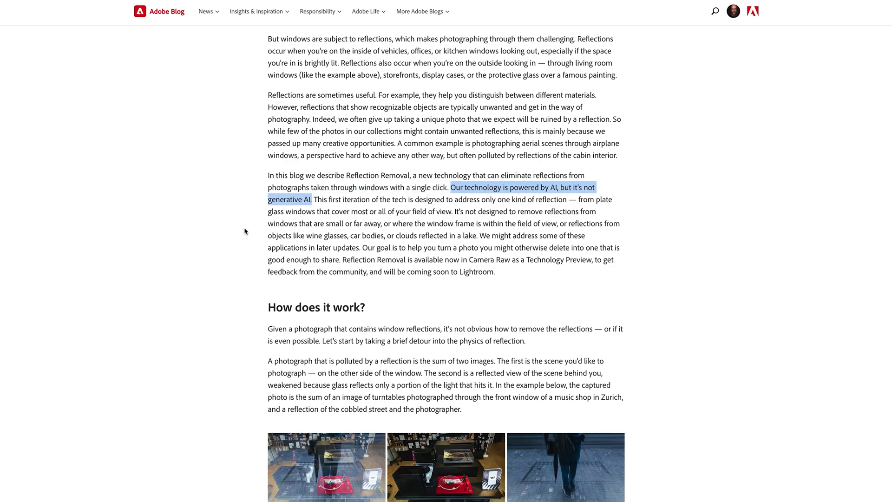
- Return to the Adobe Blog article and highlight the passage on the first version handling only plate glass window reflections
left_click(229, 232)
scroll(306, 253, "up", 1)
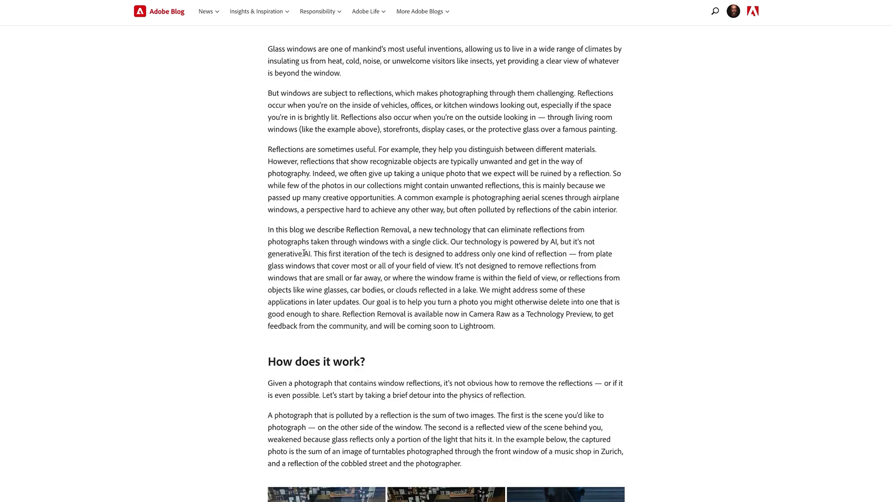
left_click_drag(320, 253, 382, 269)
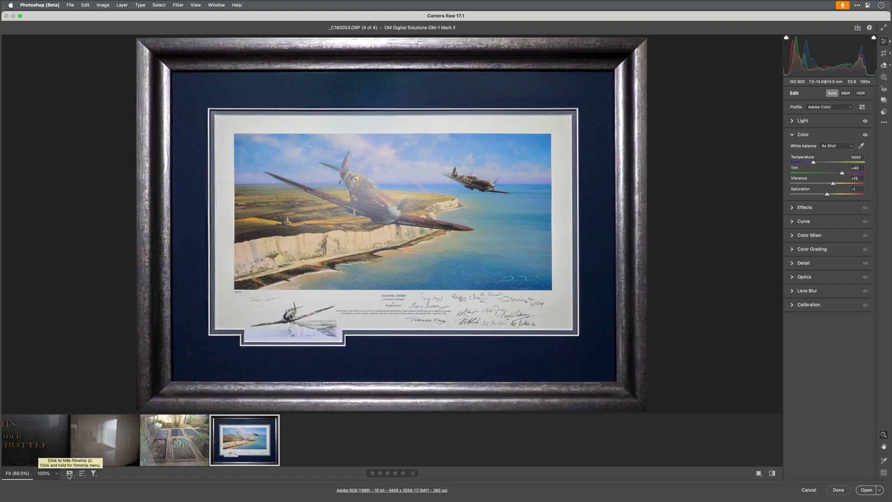
- Switch to the garden beds photo _C160050.ORF with the filmstrip hidden and turn on Reflections removal for it
left_click(190, 431)
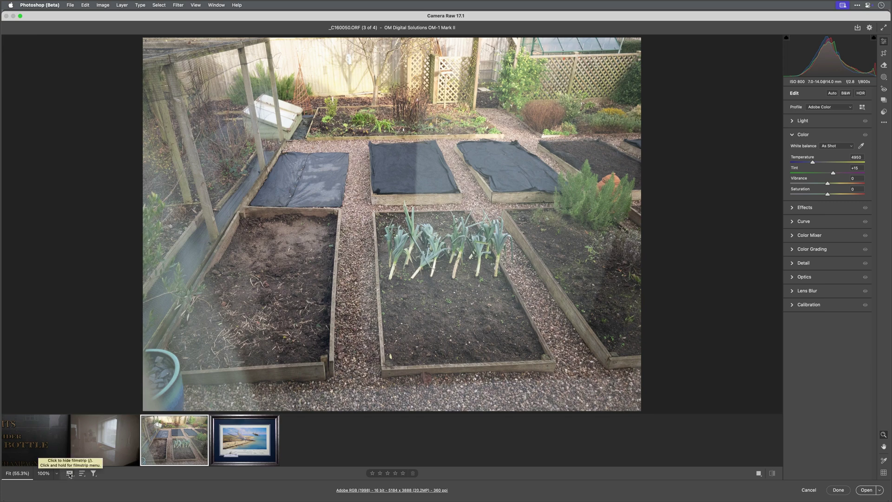
left_click(69, 474)
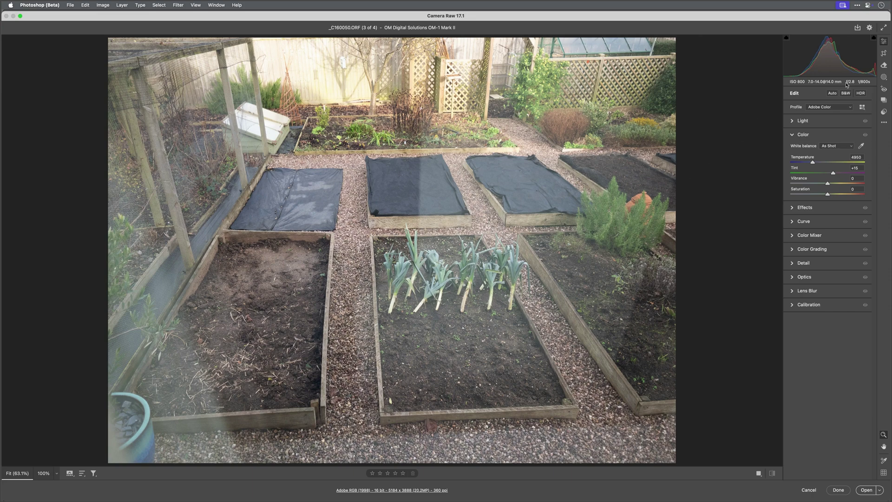
left_click(885, 65)
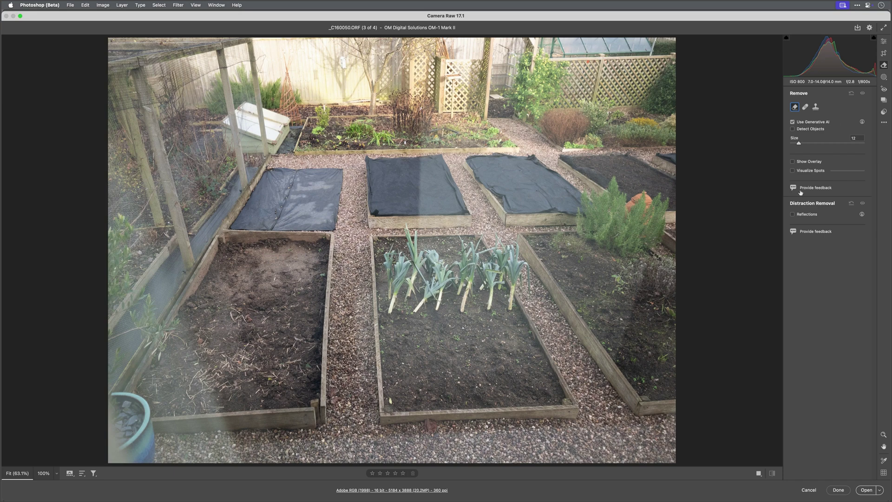
left_click(793, 215)
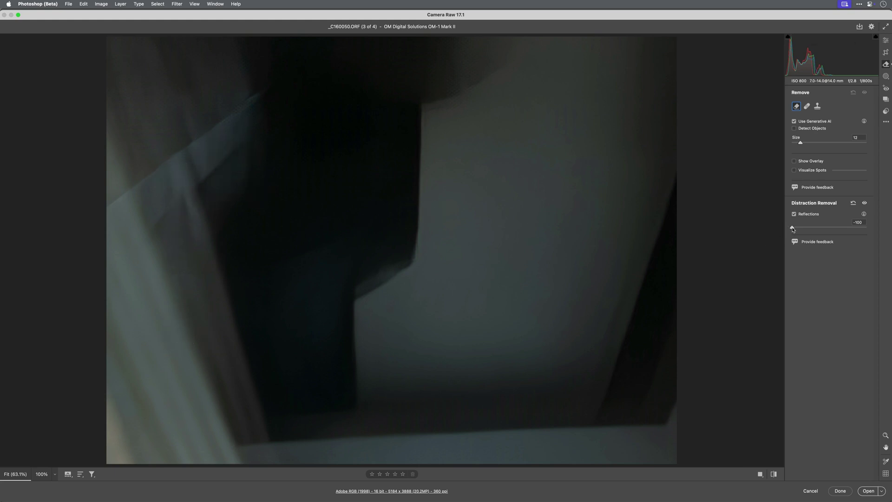
- Set the garden photo's Reflections amount to 0 for the original view, and to 100 for full removal
left_click_drag(792, 227, 829, 229)
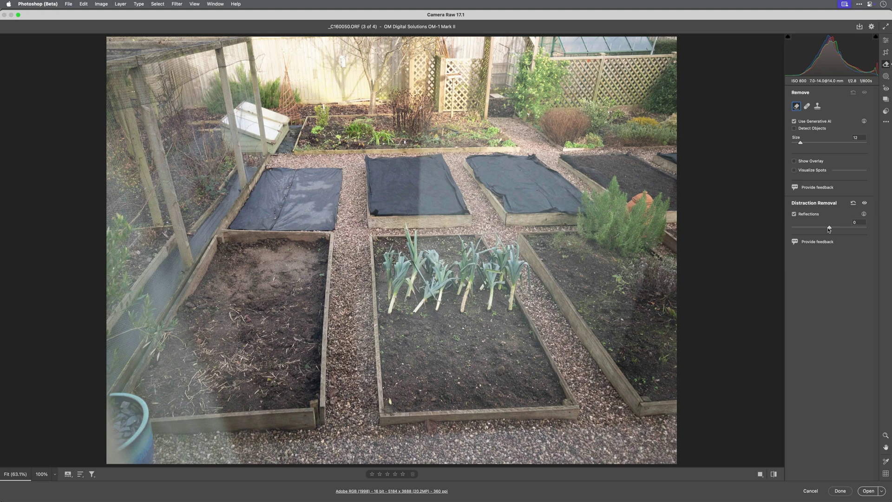
left_click_drag(829, 228, 868, 230)
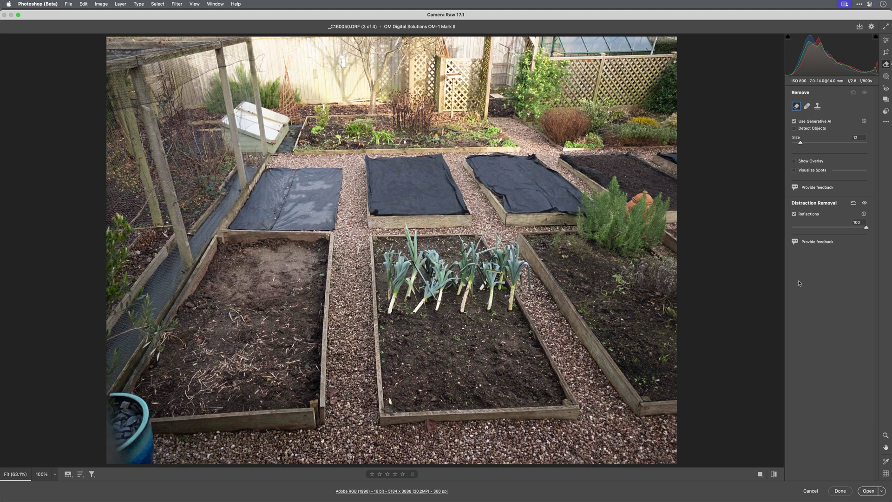
- Compare the garden photo before and after the reflection removal and show the filmstrip again
key("backslash")
key("backslash")
key("backslash")
key("backslash")
left_click(68, 474)
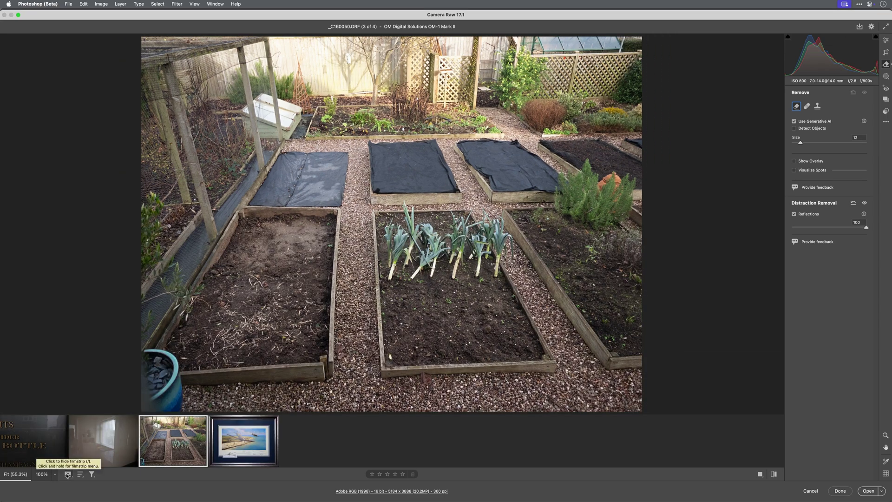
- Switch to the gold-lettered sign photo _C150039.ORF with the filmstrip hidden and turn on Reflections removal for it
key("Left")
key("Left")
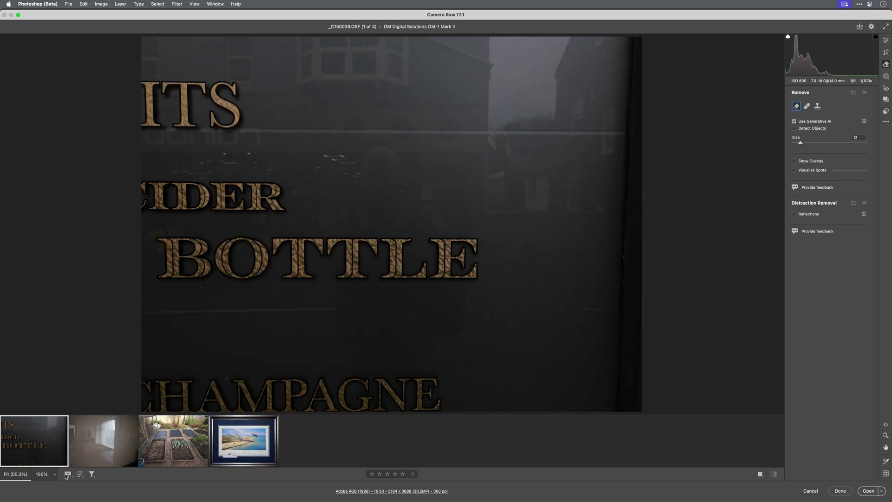
left_click(67, 474)
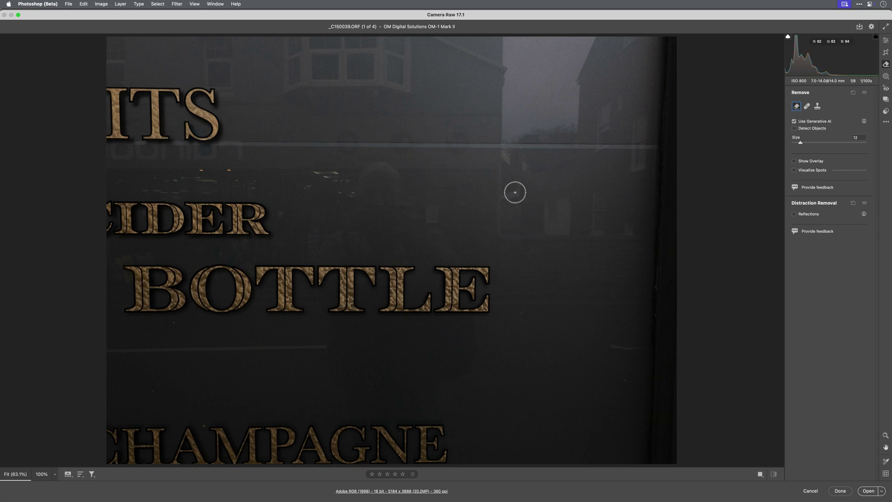
left_click(795, 215)
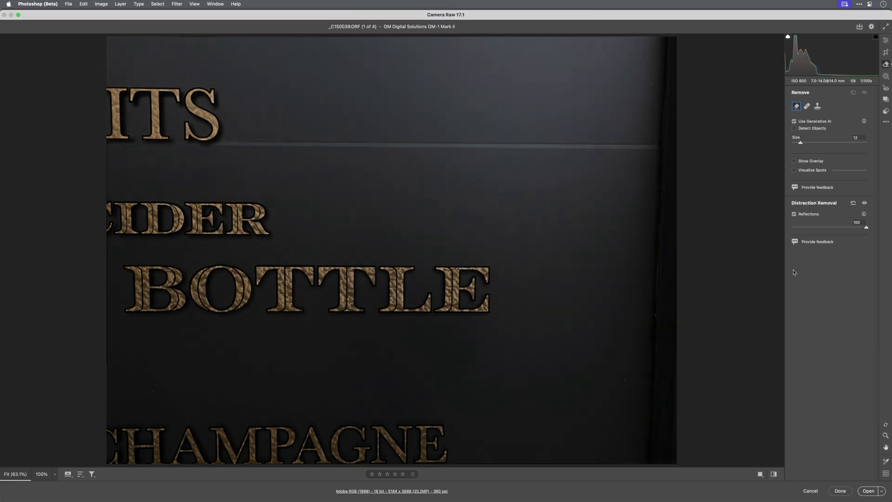
- Enlarge the Remove brush to size 22 and generatively remove the patch between the words BOTTLE and CHAMPAGNE
key("bracketright")
key("bracketright")
mouse_move(473, 335)
left_mouse_down()
mouse_move(460, 362)
mouse_move(425, 386)
mouse_move(434, 399)
left_mouse_up()
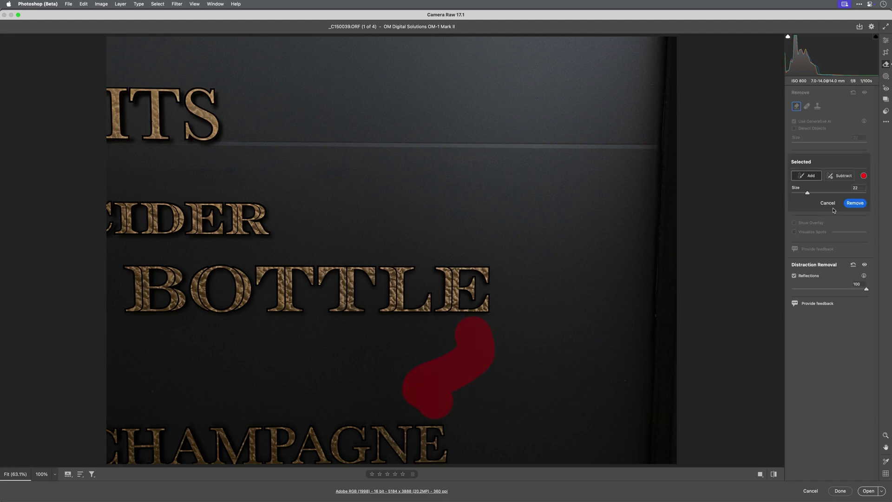
left_click(853, 203)
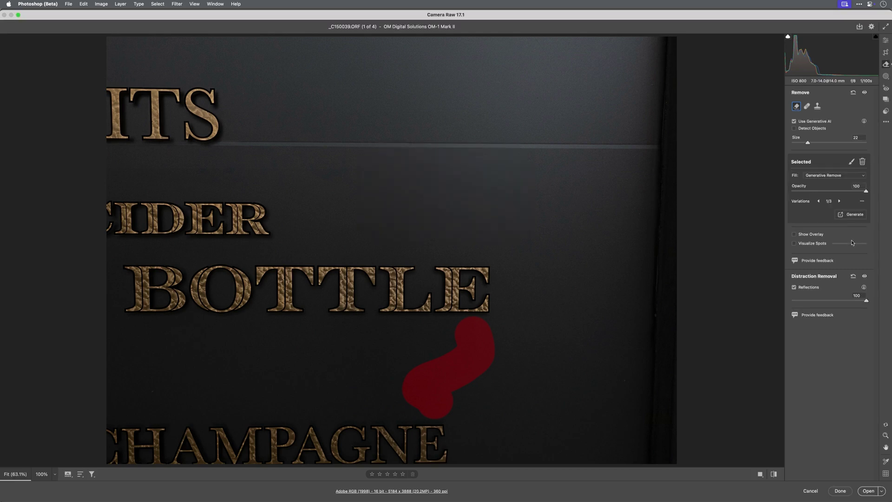
- Apply Auto edit adjustments to the sign photo and compare it before and after the edits
left_click(886, 41)
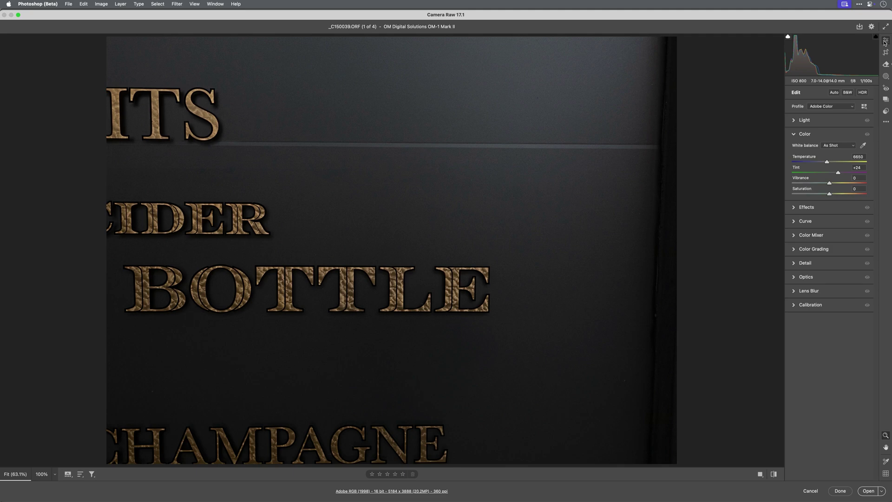
left_click(834, 93)
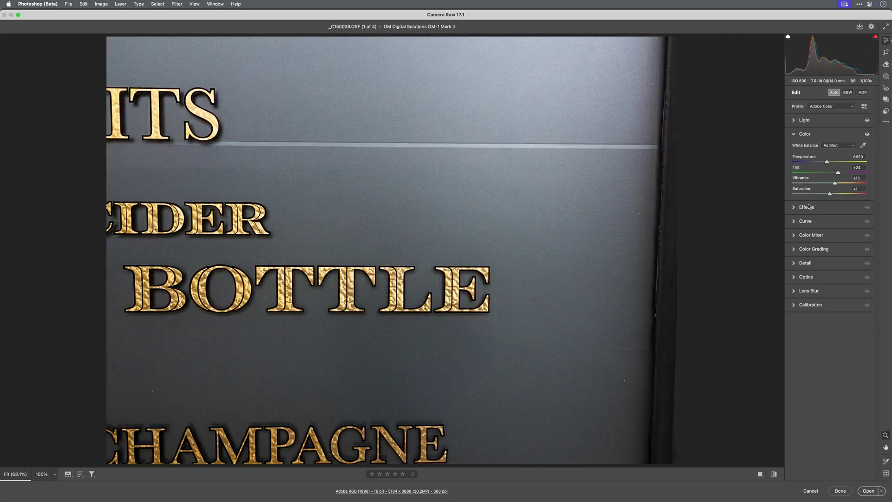
key("super+z")
key("super+shift+z")
key("super+z")
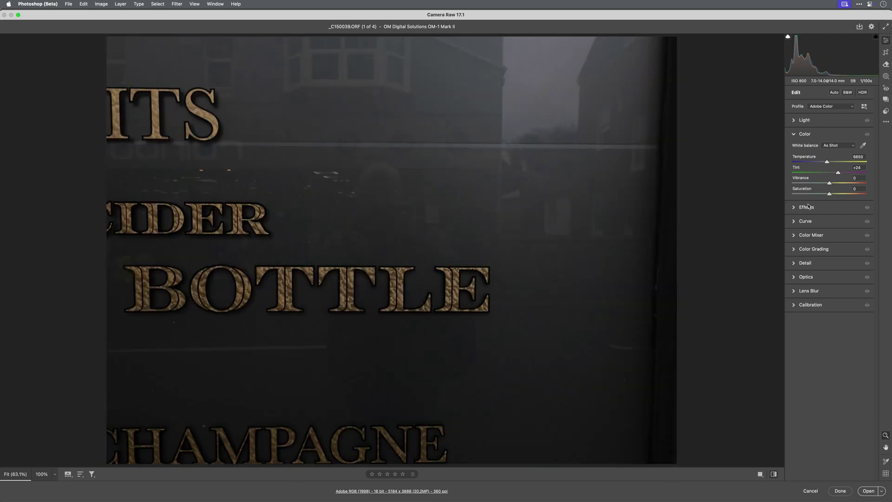
key("super+shift+z")
- Switch to the hazy photo with the window-blind reflection, _C160048.ORF, with the filmstrip hidden, and turn on Reflections removal for it
left_click(68, 474)
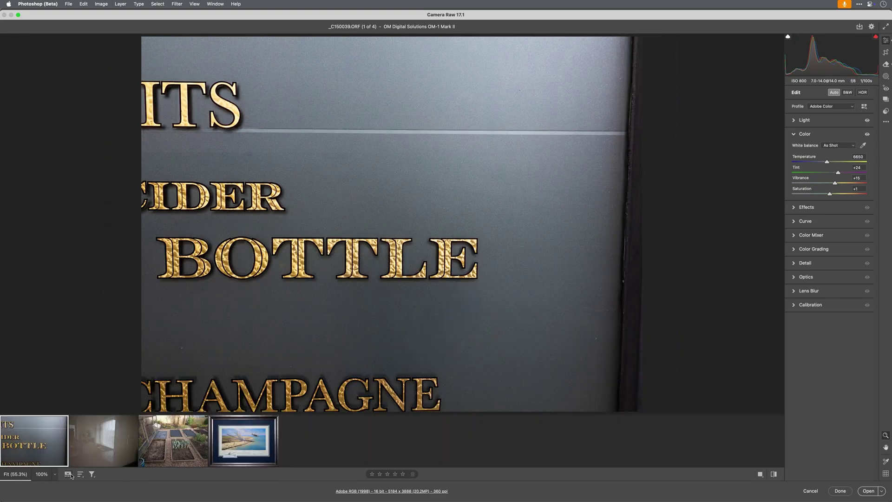
left_click(99, 443)
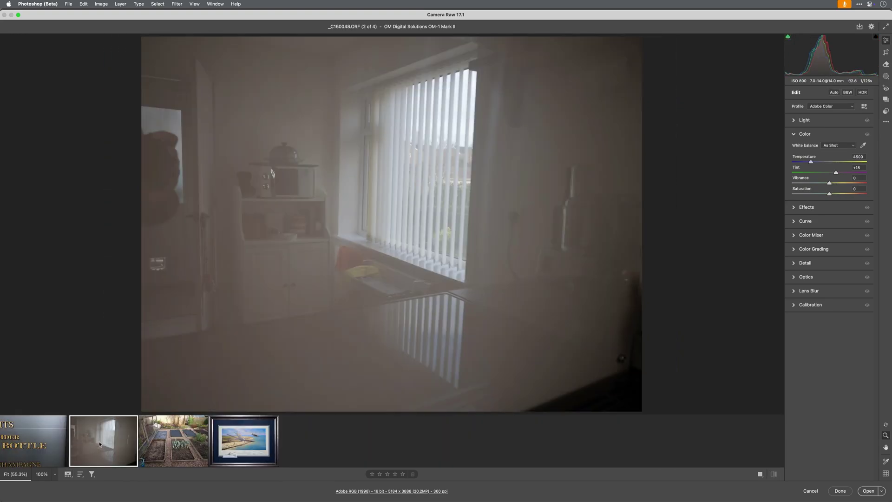
left_click(68, 474)
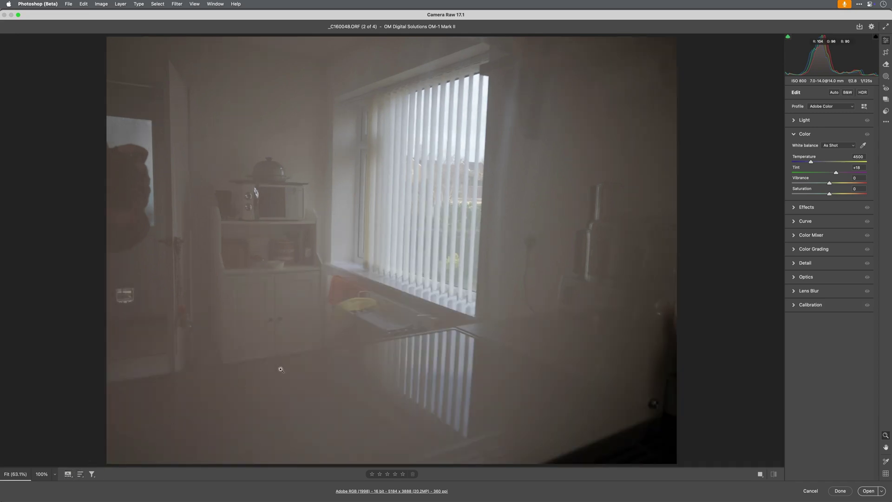
left_click(886, 67)
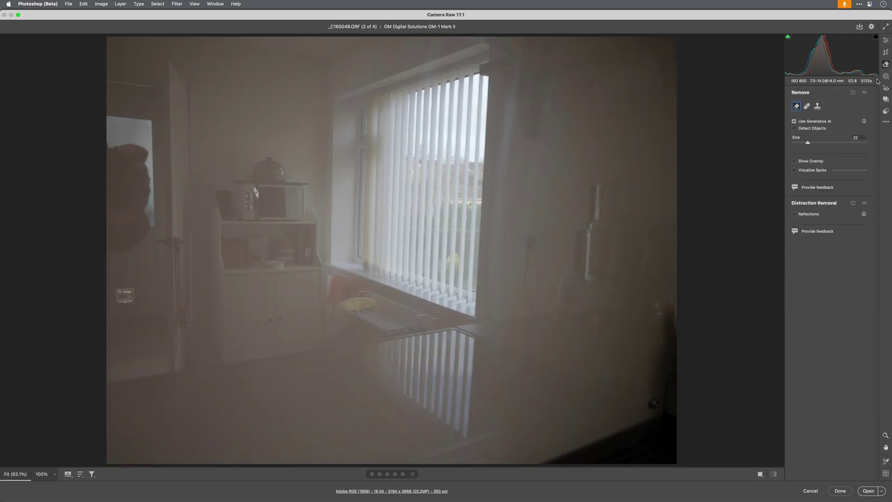
left_click(794, 214)
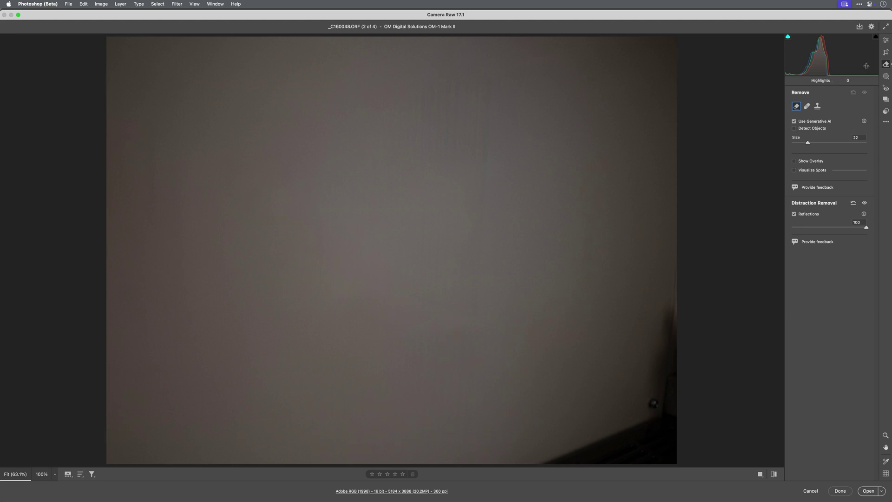
- Apply Auto edit adjustments to _C160048.ORF and compare the photo before and after the edits
left_click(886, 40)
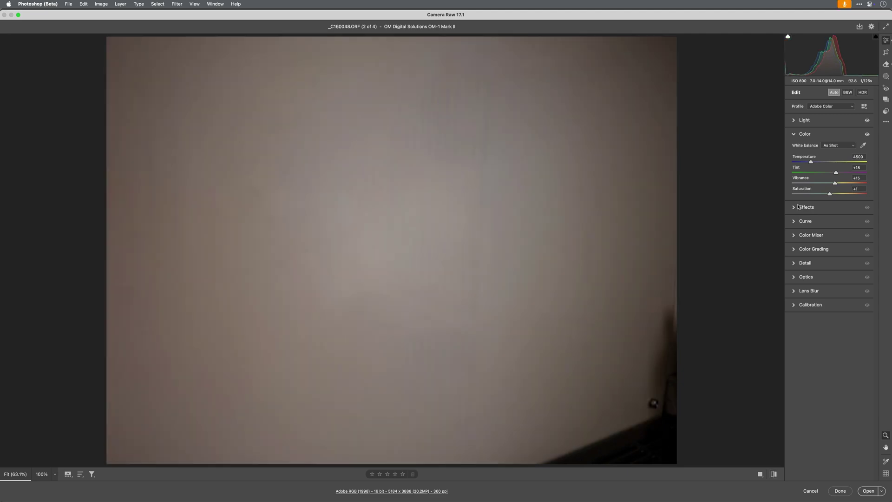
key("super+z")
key("super+shift+z")
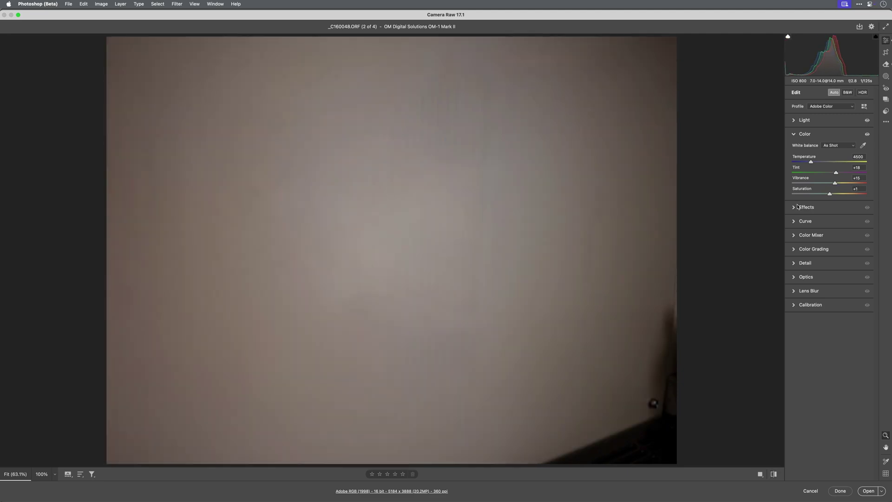